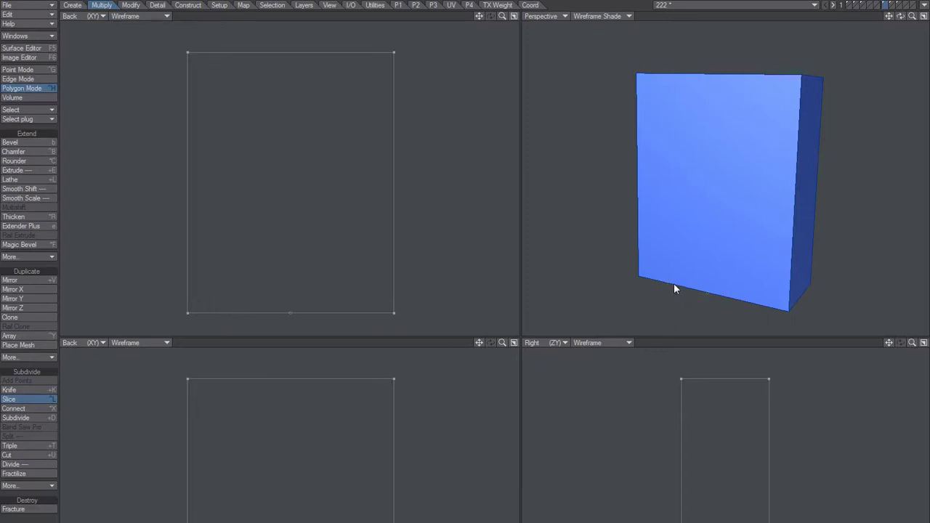
- Draw a seven-point zigzag slice line from the box's bottom edge up toward its top
key("h")
left_click(672, 292)
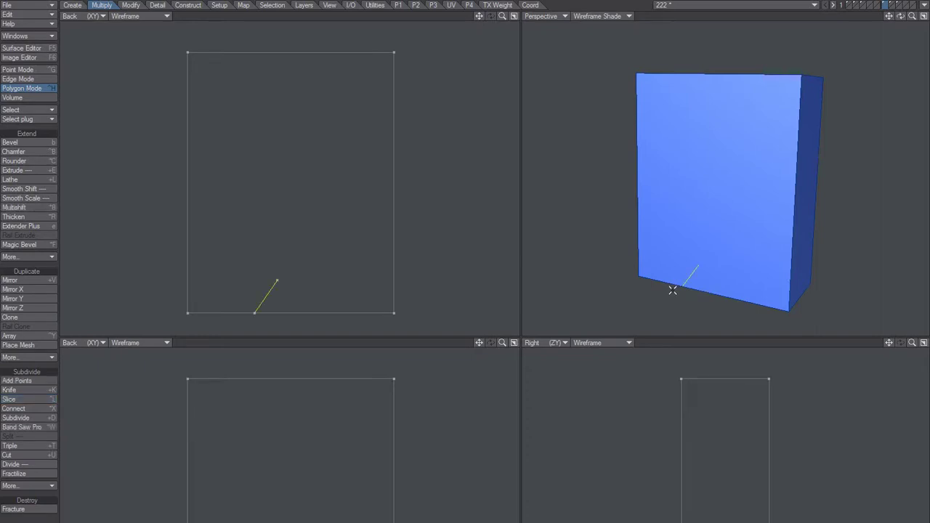
left_click(700, 264)
left_click(699, 212)
left_click(673, 187)
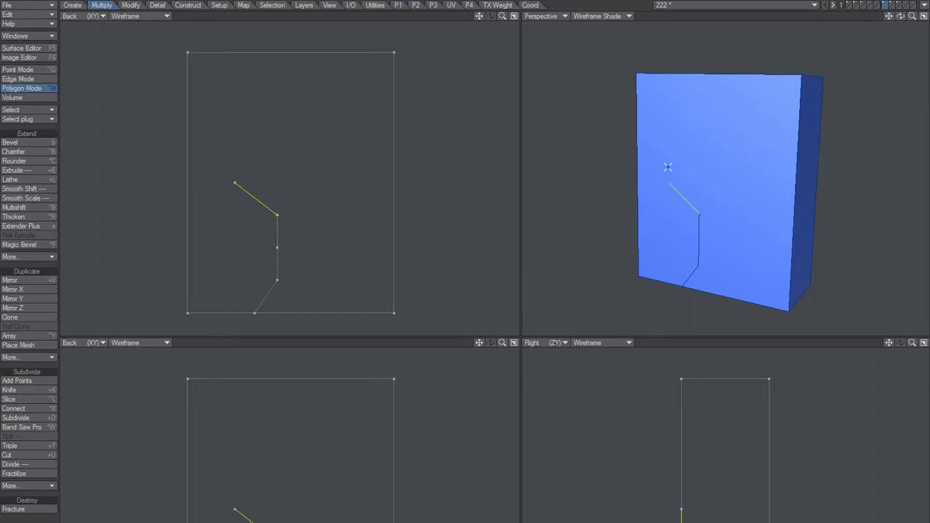
left_click(667, 167)
left_click(679, 132)
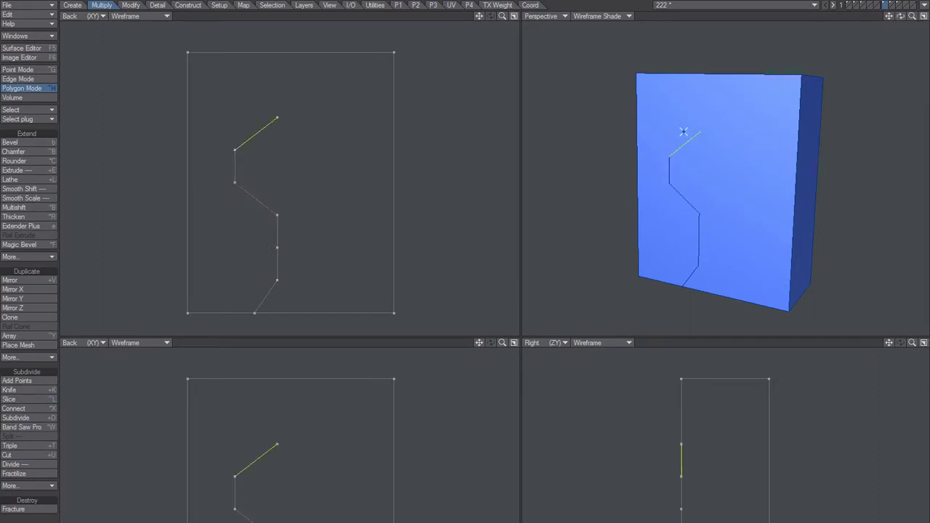
left_click(694, 103)
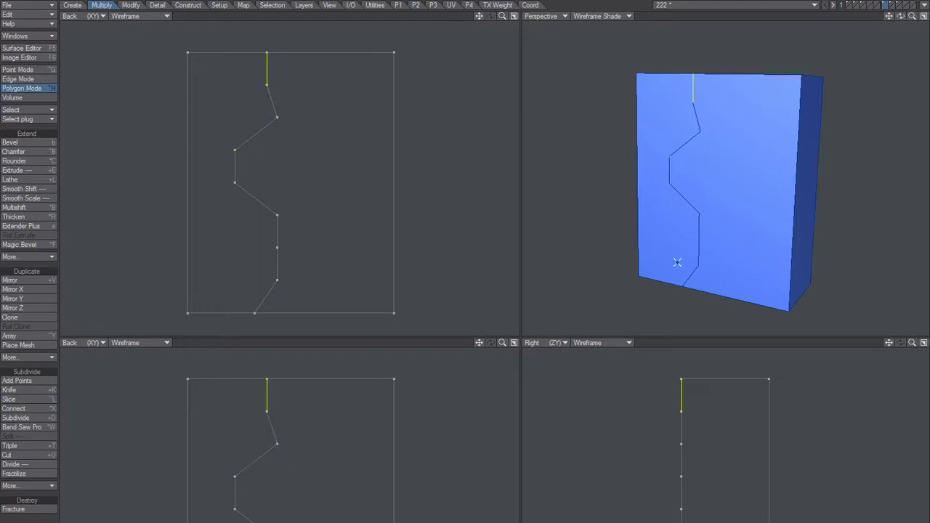
key("space")
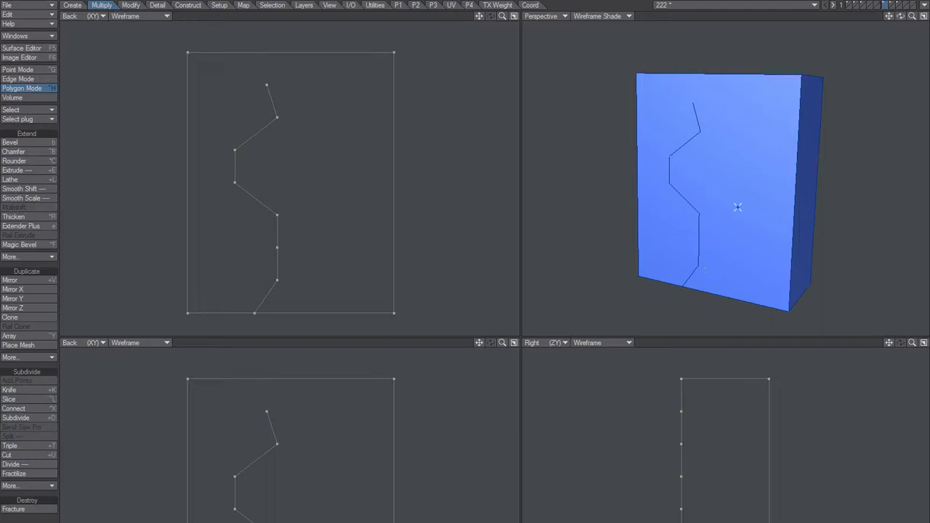
left_click_drag(729, 191, 736, 160, "alt")
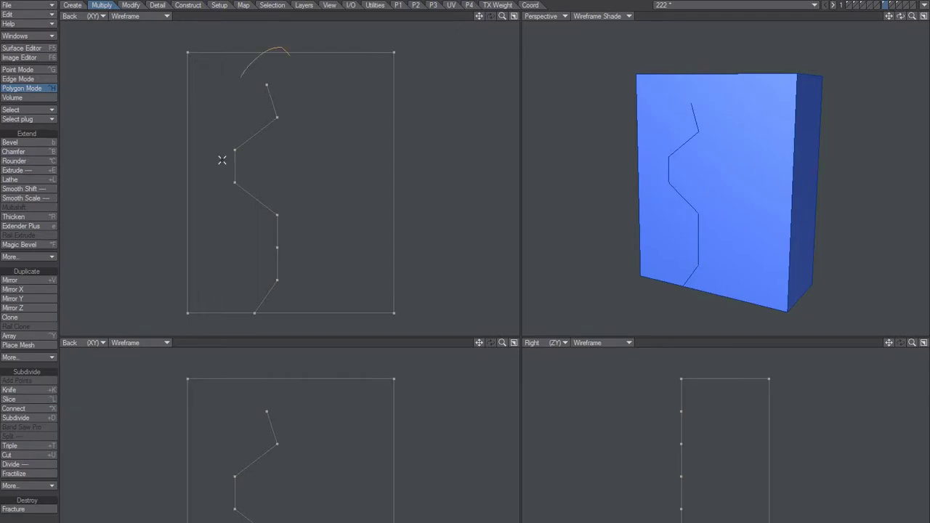
- Select the whole zigzag line and cut it out of the box layer
right_click_drag(293, 67, 225, 334)
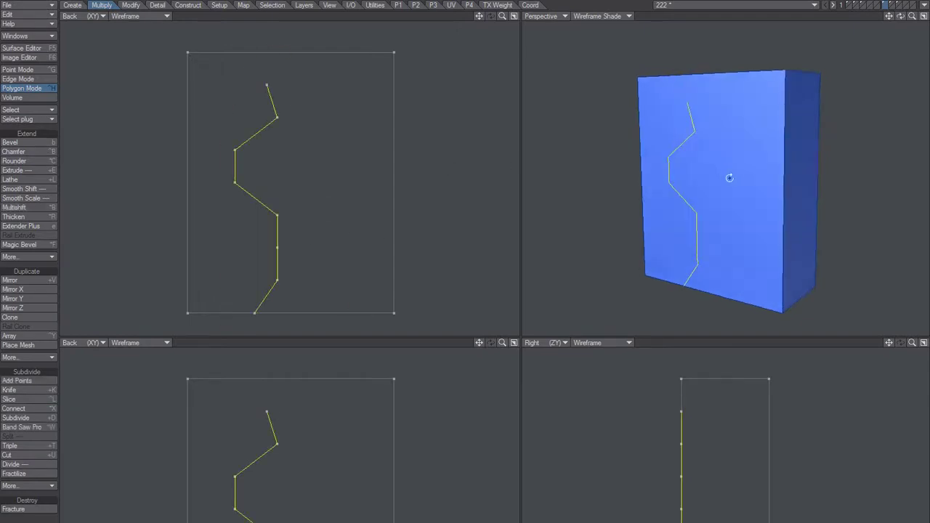
left_click_drag(722, 179, 710, 191, "alt")
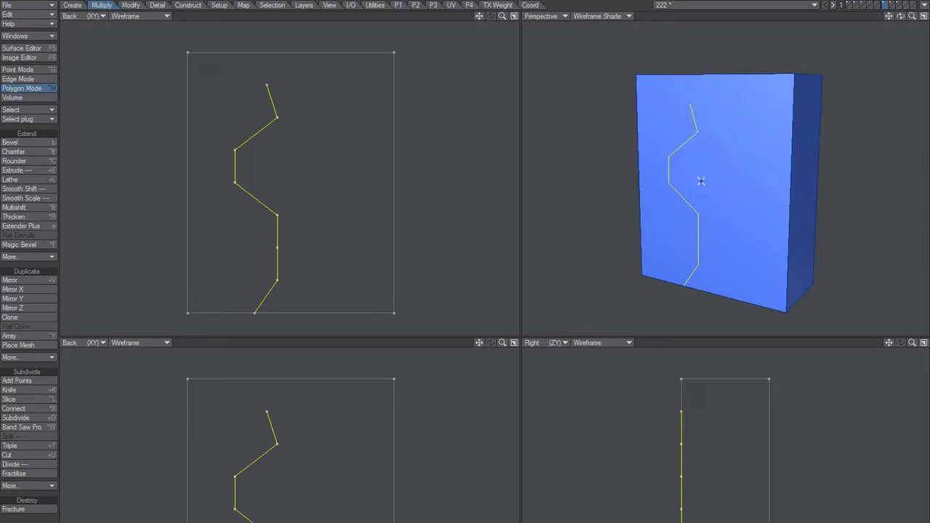
key("Delete")
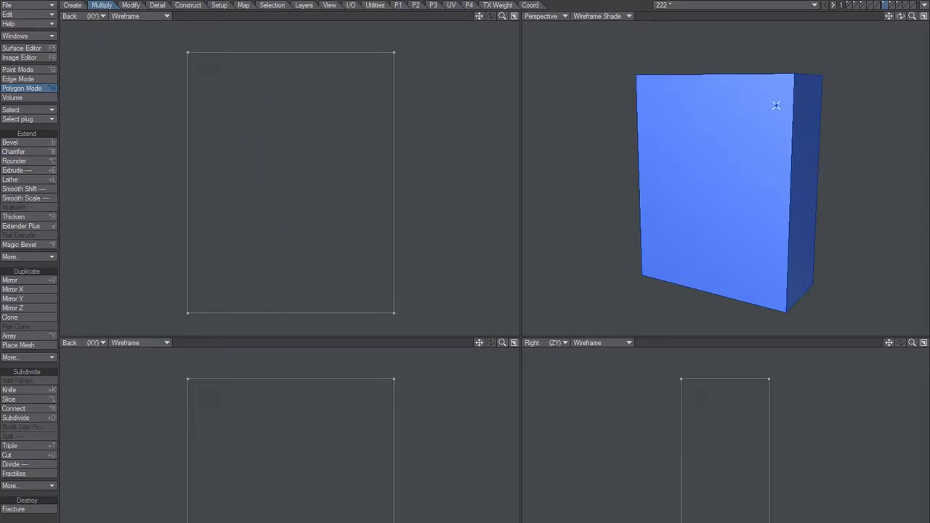
- Paste the line into layer 2, with the box layer active and the line in the background
left_click(878, 3)
key("ctrl+v")
left_click(886, 9)
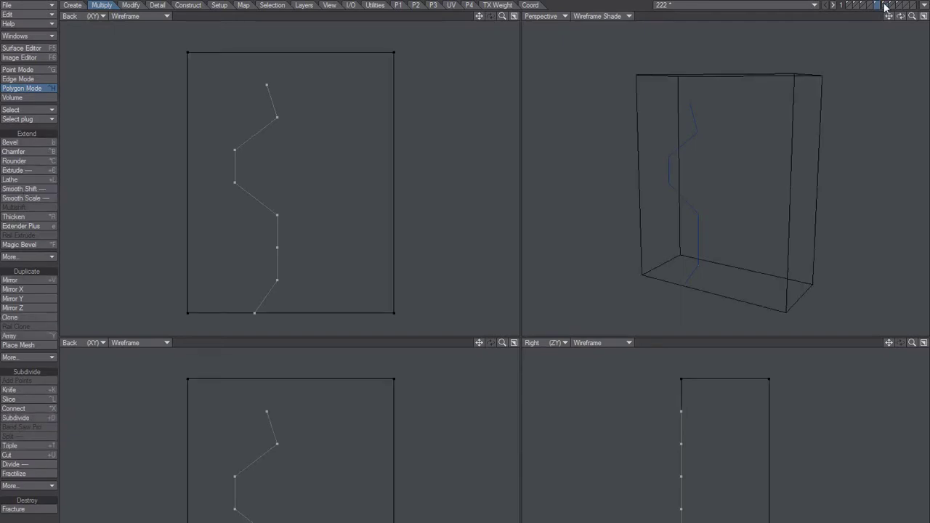
left_click(886, 4)
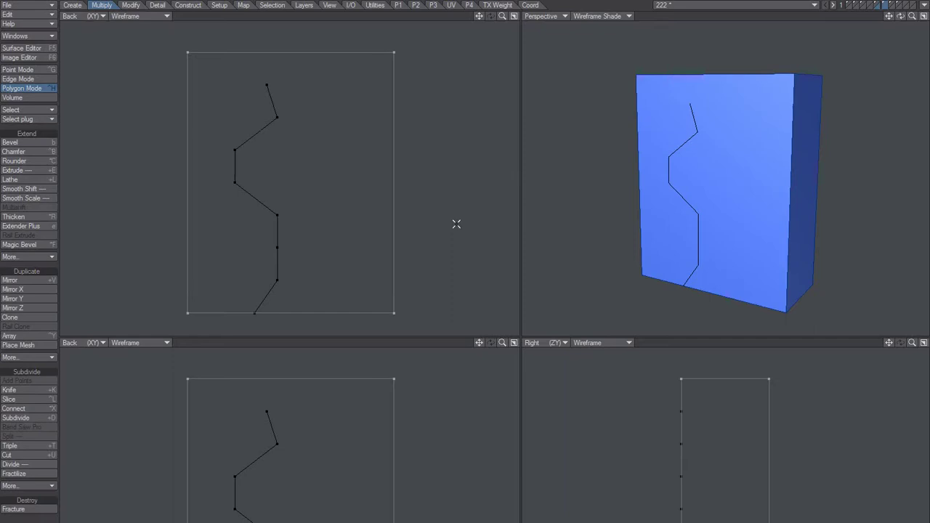
- Run Template Drill on the box with axis Z and operation Slice
key("shift+r")
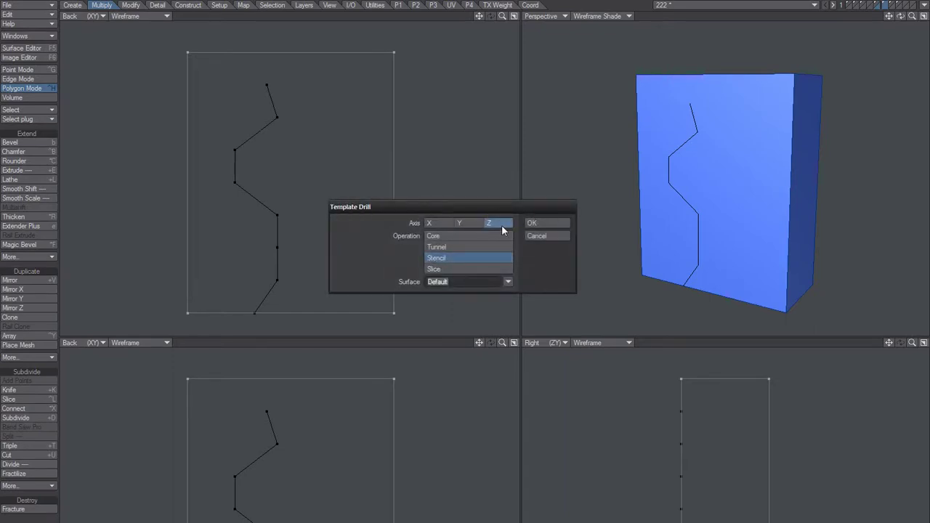
left_click(447, 269)
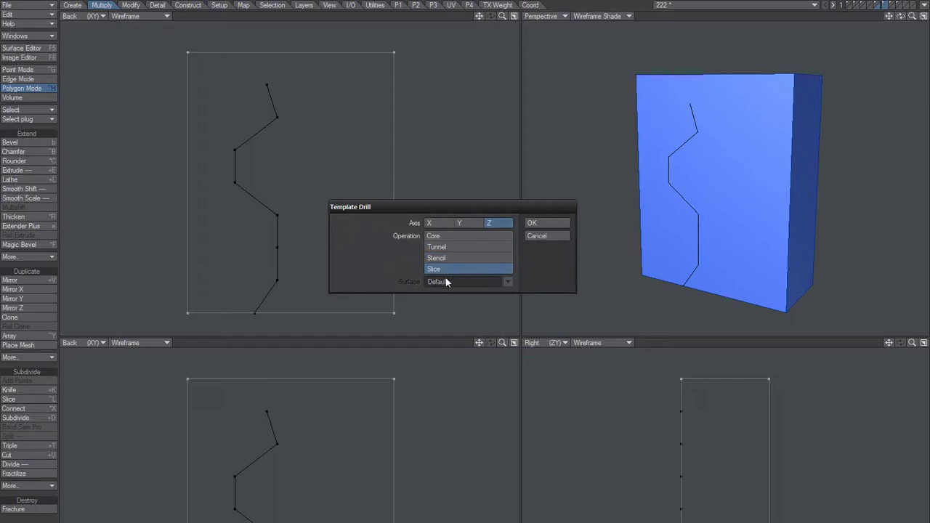
left_click(542, 222)
mouse_move(637, 201)
left_mouse_down("alt")
mouse_move(643, 189)
mouse_move(735, 169)
mouse_move(632, 175)
mouse_move(738, 177)
mouse_move(741, 187)
mouse_move(718, 184)
mouse_move(731, 182)
left_mouse_up("alt")
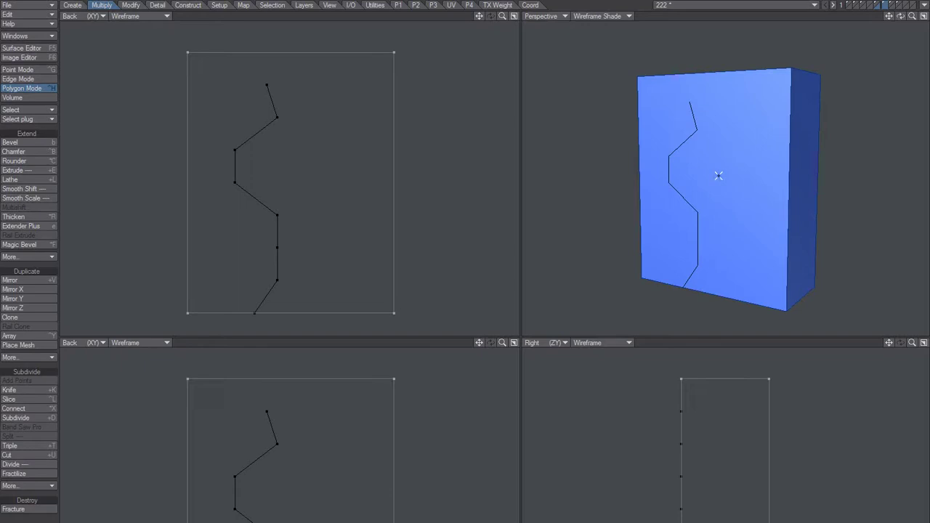
- Select the box's front polygon and apply the Z-axis Slice template drill to it
left_click(716, 181)
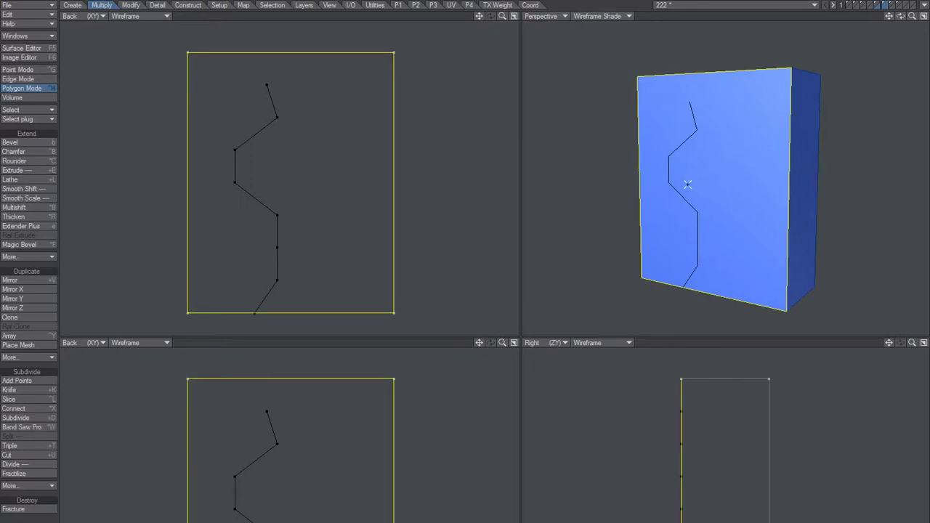
key("shift+r")
left_click(552, 227)
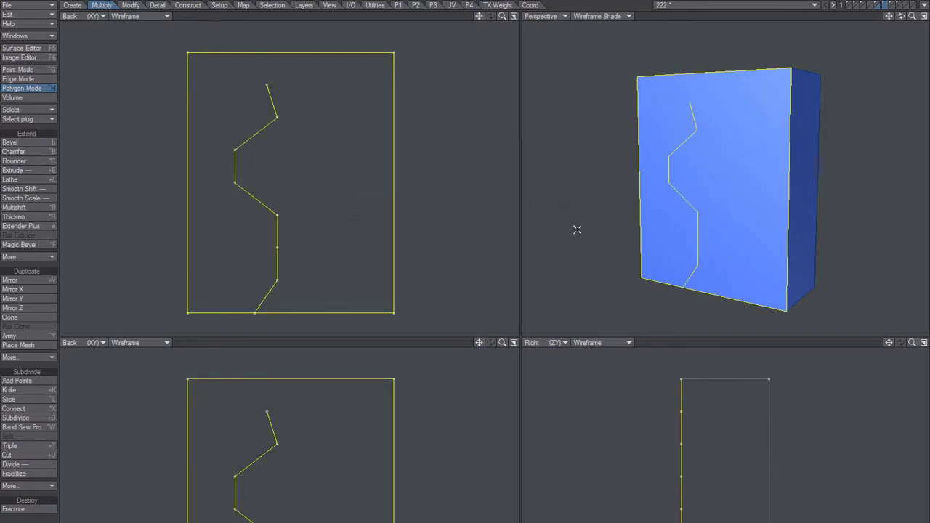
mouse_move(577, 231)
left_mouse_down("alt")
mouse_move(650, 199)
mouse_move(537, 178)
mouse_move(684, 212)
mouse_move(753, 201)
mouse_move(768, 121)
mouse_move(772, 183)
mouse_move(737, 165)
left_mouse_up("alt")
- Clear the polygon selection, fit all views to the box, and orbit to inspect the cut
key("slash")
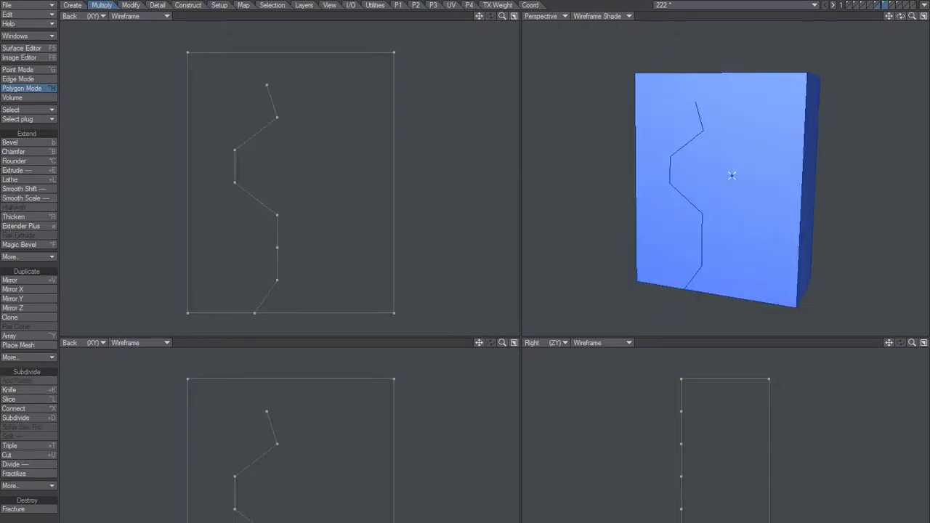
key("a")
mouse_move(725, 214)
left_mouse_down("alt")
mouse_move(749, 193)
mouse_move(717, 213)
left_mouse_up("alt")
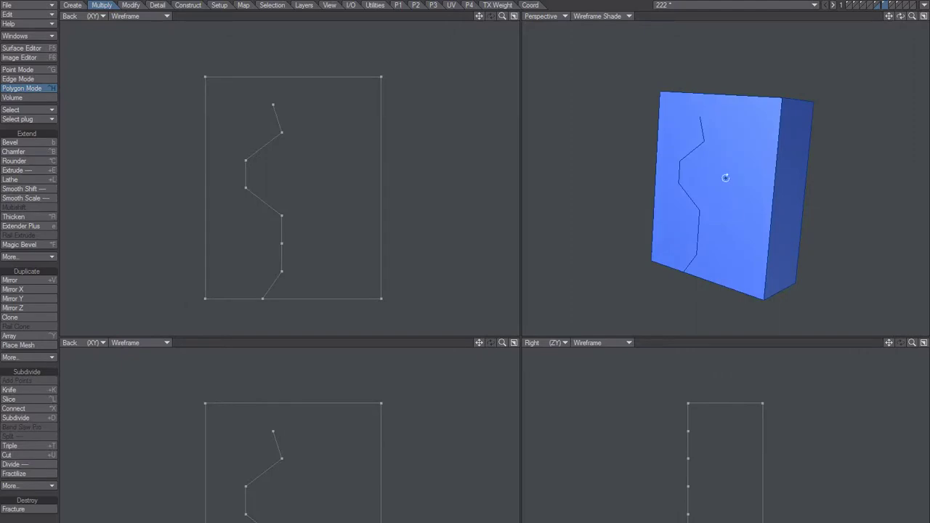
mouse_move(726, 179)
left_mouse_down("alt")
mouse_move(708, 205)
mouse_move(714, 215)
mouse_move(778, 173)
mouse_move(784, 197)
mouse_move(731, 191)
mouse_move(735, 170)
mouse_move(753, 203)
mouse_move(740, 197)
left_mouse_up("alt")
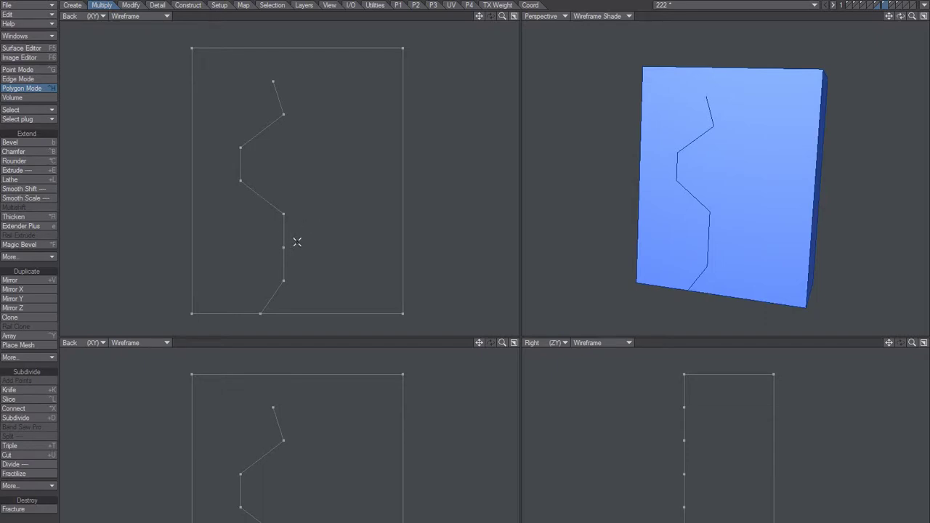
- Drag one vertex of the zigzag cut further left in the Back view
mouse_move(649, 168)
left_mouse_down("alt")
mouse_move(751, 199)
mouse_move(704, 185)
left_mouse_up("alt")
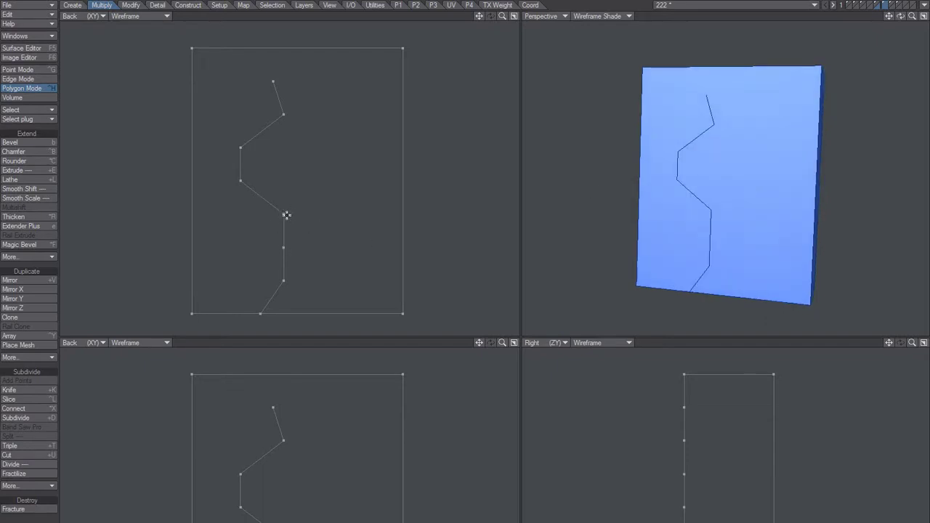
left_click_drag(284, 213, 241, 181)
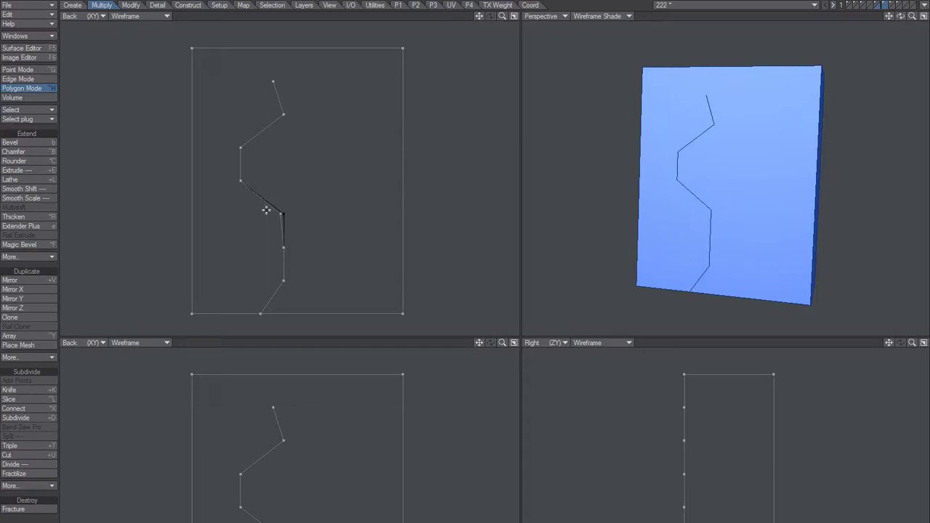